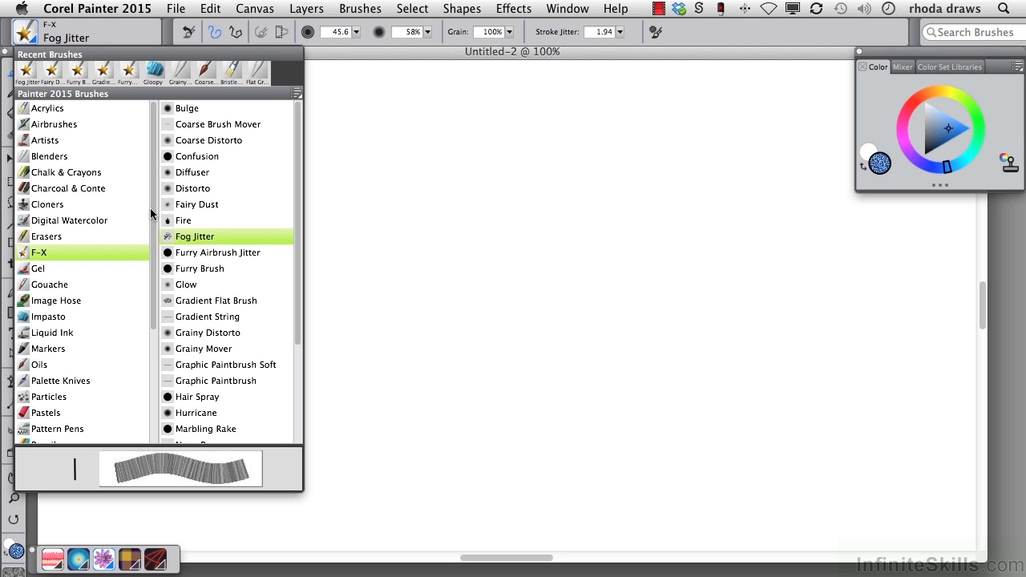
- Select the Acrylics Bristle Brush and paint two curved blue strokes across the top, one above the other
click(49, 107)
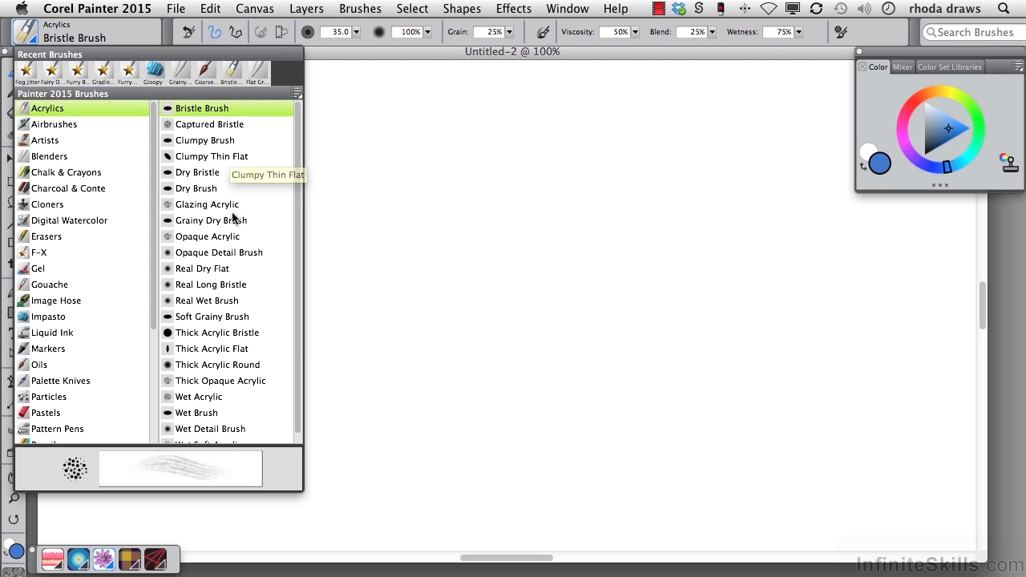
click(231, 107)
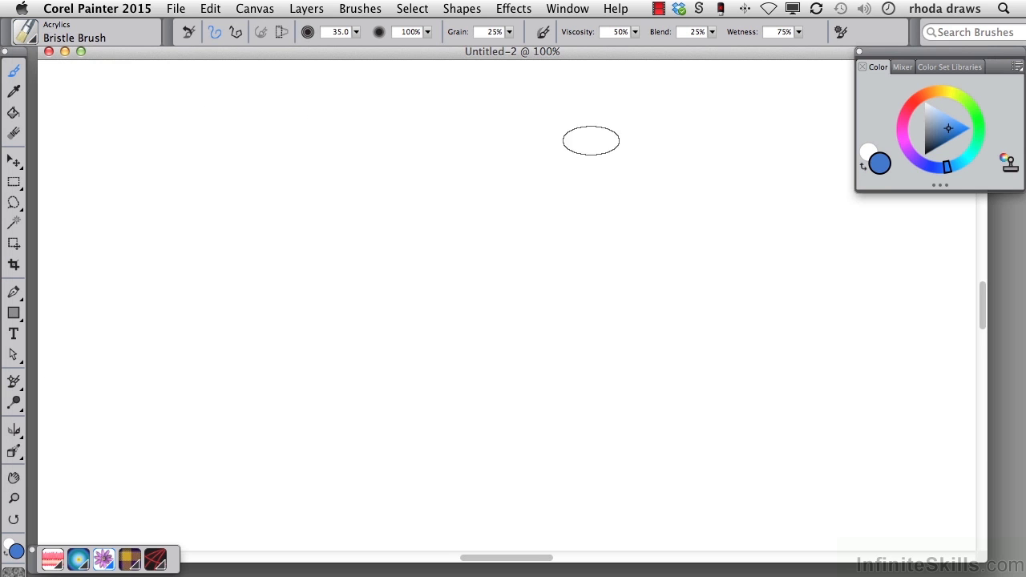
mouse_move(255, 178)
mouse_down()
mouse_move(426, 146)
mouse_move(682, 153)
mouse_move(718, 164)
mouse_up()
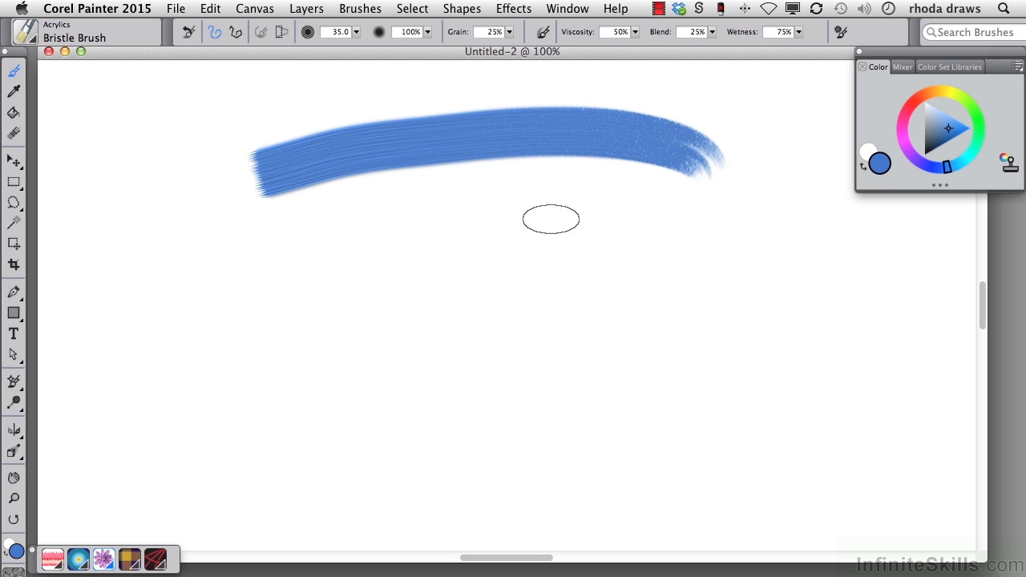
mouse_move(257, 232)
mouse_down()
mouse_move(501, 201)
mouse_move(757, 241)
mouse_up()
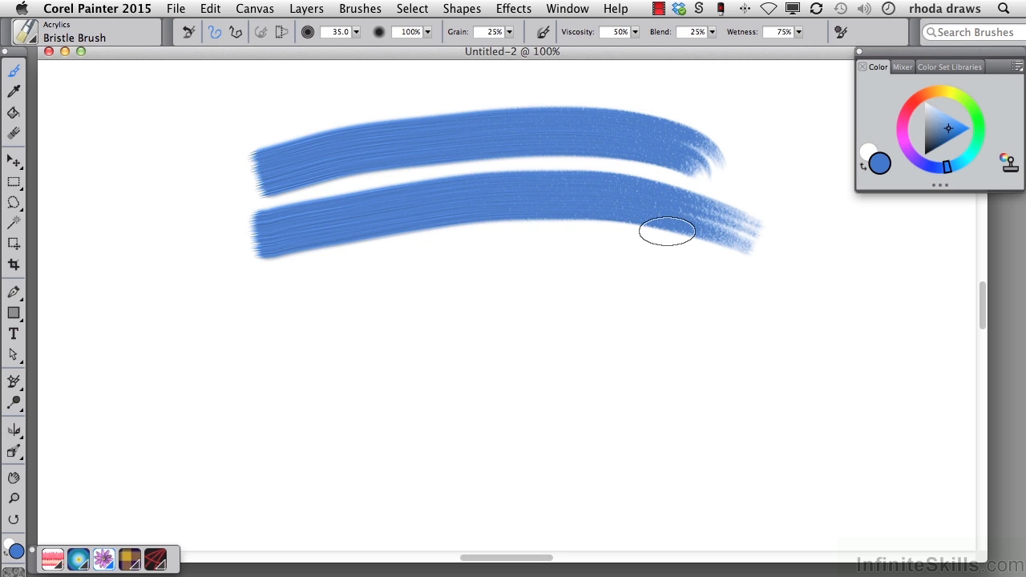
- Select the Oils Coarse Wet Bristle brush with a magenta paint colour
click(31, 38)
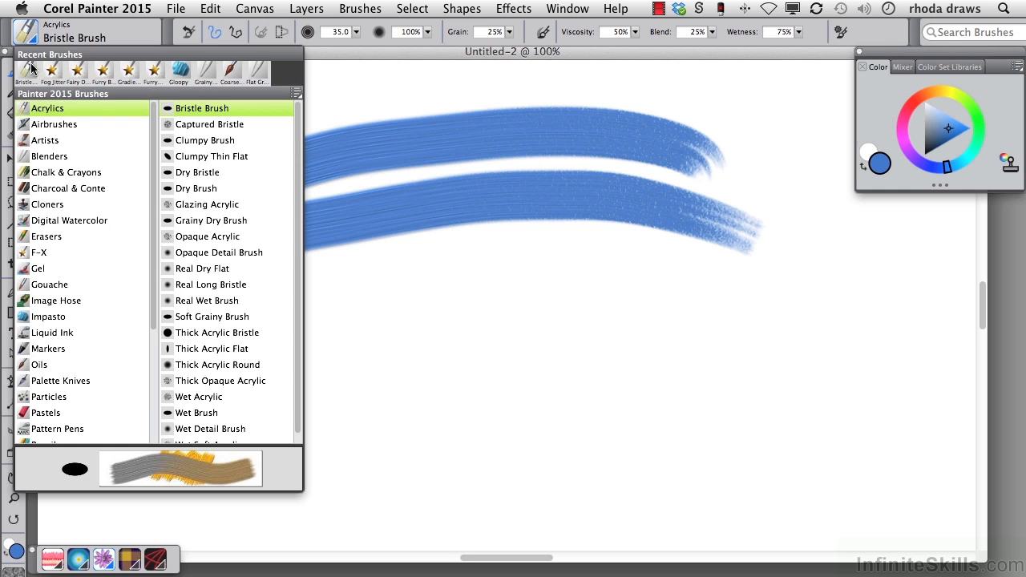
click(37, 364)
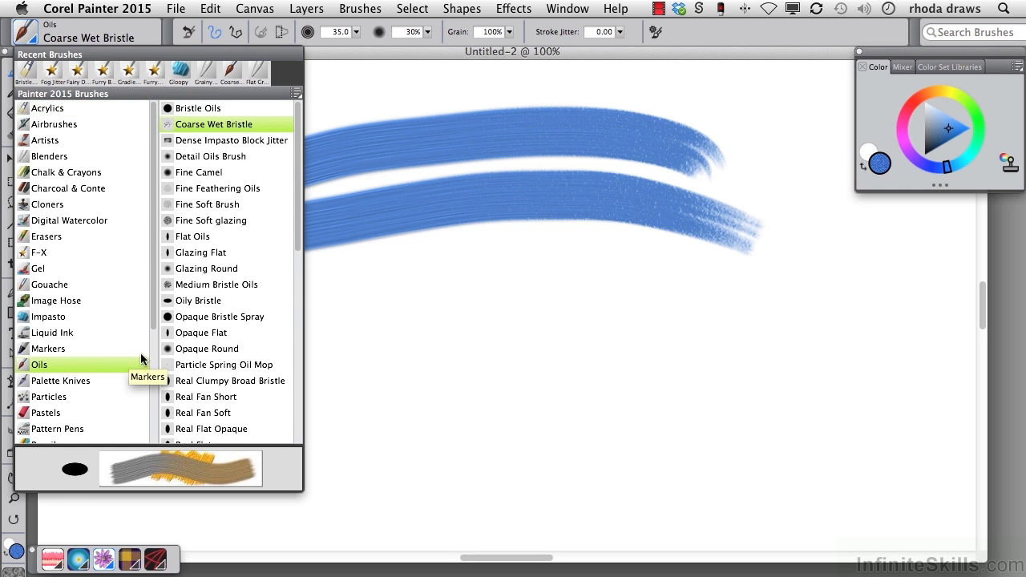
click(901, 133)
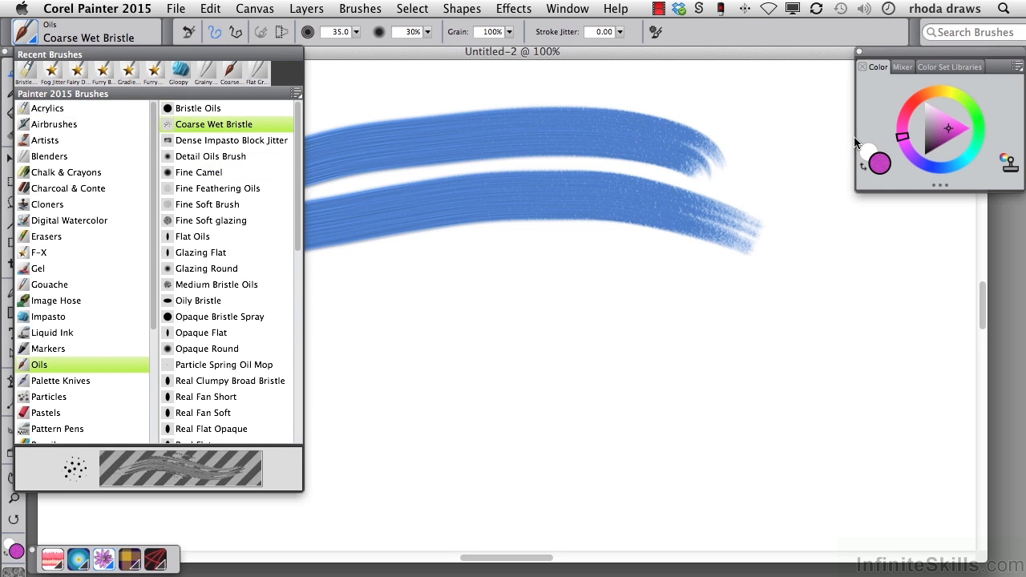
click(194, 127)
- Paint four diagonal magenta strokes crossing the blue strokes
drag(346, 110, 273, 374)
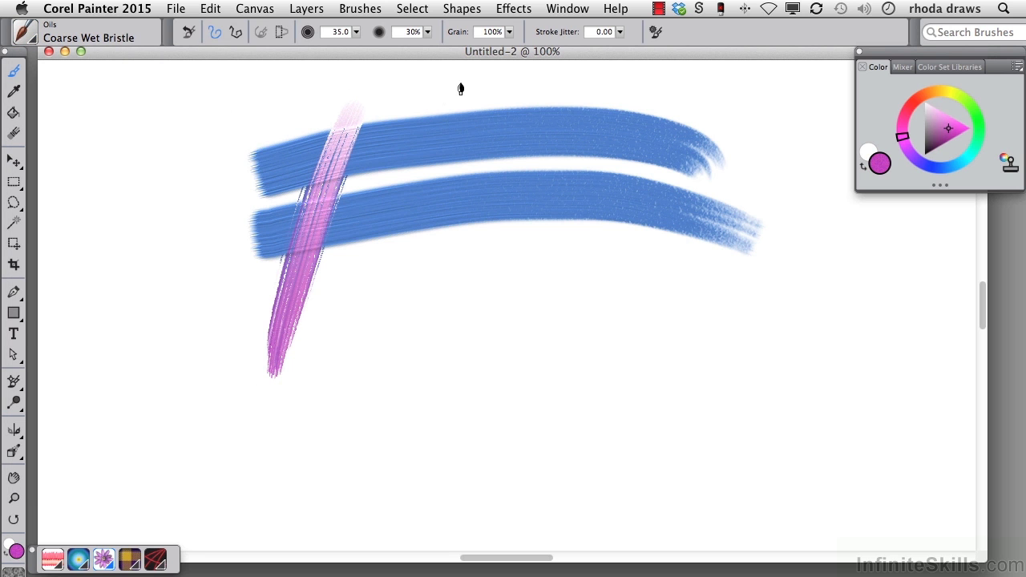
drag(457, 85, 309, 384)
drag(552, 91, 385, 353)
drag(608, 106, 439, 359)
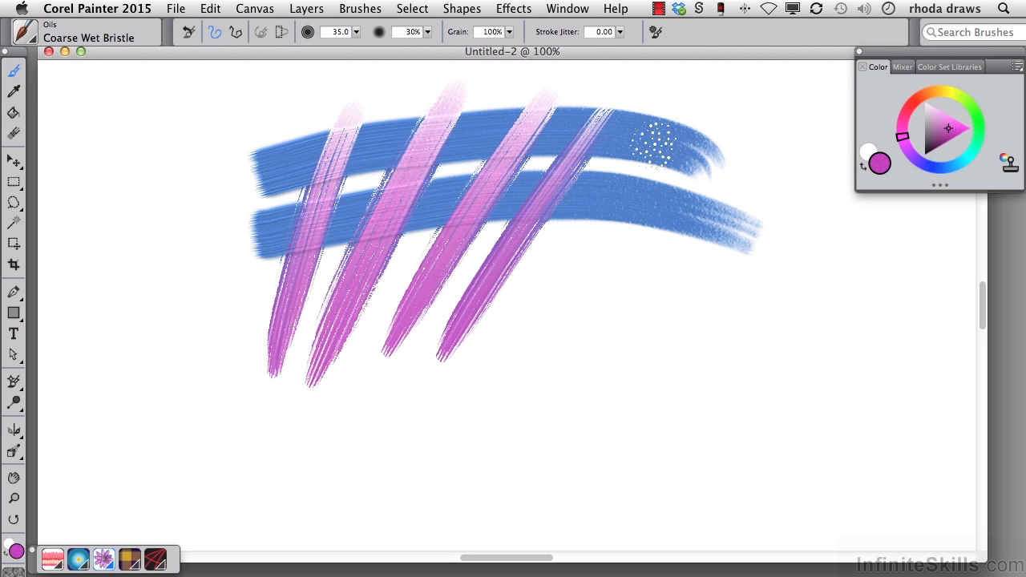
- With the Blenders Flat Grainy Stump, smear the left magenta strokes into the blue as pale pink blends
click(28, 36)
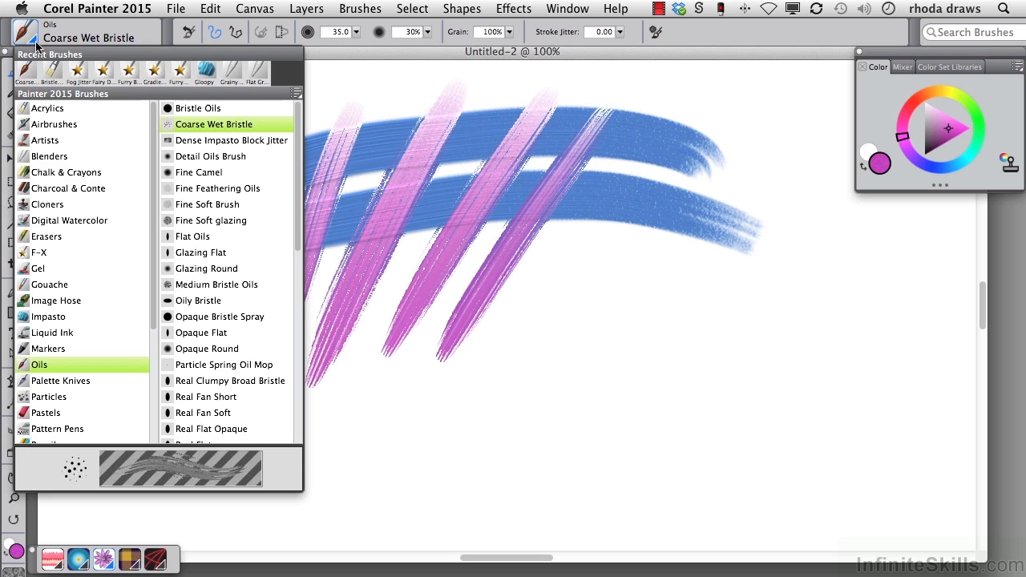
click(55, 158)
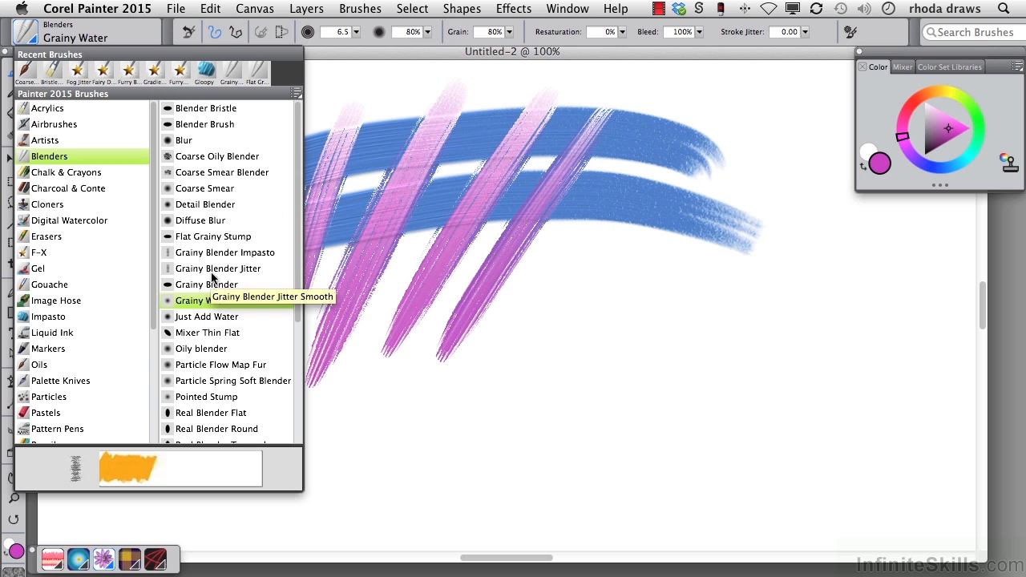
click(227, 236)
mouse_move(301, 224)
mouse_down()
mouse_move(362, 162)
mouse_move(343, 149)
mouse_move(360, 112)
mouse_move(307, 240)
mouse_move(331, 154)
mouse_move(282, 239)
mouse_move(298, 271)
mouse_move(273, 349)
mouse_move(367, 197)
mouse_move(361, 232)
mouse_move(310, 135)
mouse_move(378, 160)
mouse_move(442, 138)
mouse_move(393, 238)
mouse_move(442, 182)
mouse_move(437, 230)
mouse_move(497, 121)
mouse_move(526, 118)
mouse_move(496, 198)
mouse_move(559, 169)
mouse_move(559, 259)
mouse_up()
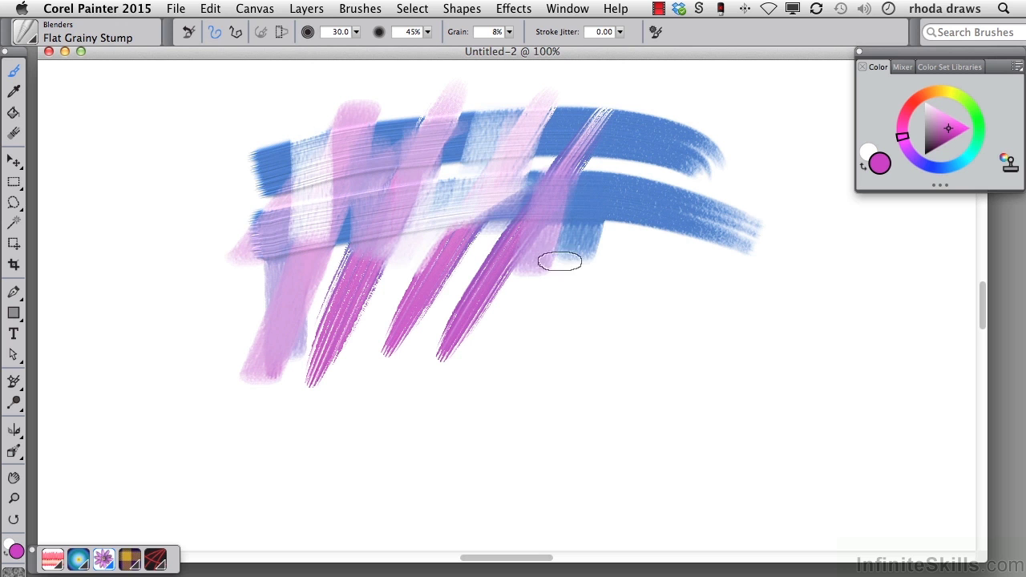
- Switch to Impasto Gloopy and paint a magenta swirl and a light-blue spiral below the strokes
click(30, 42)
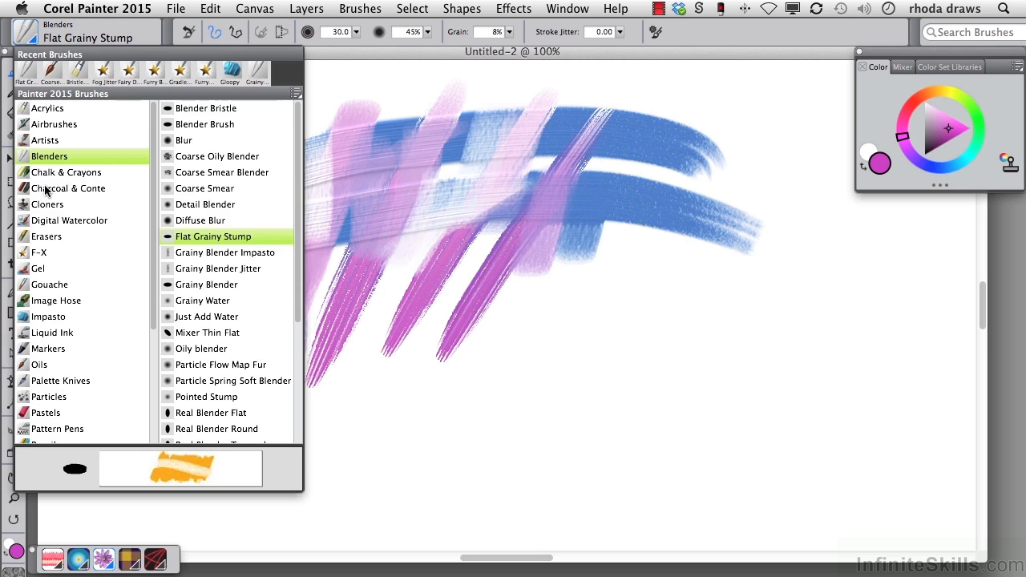
click(56, 317)
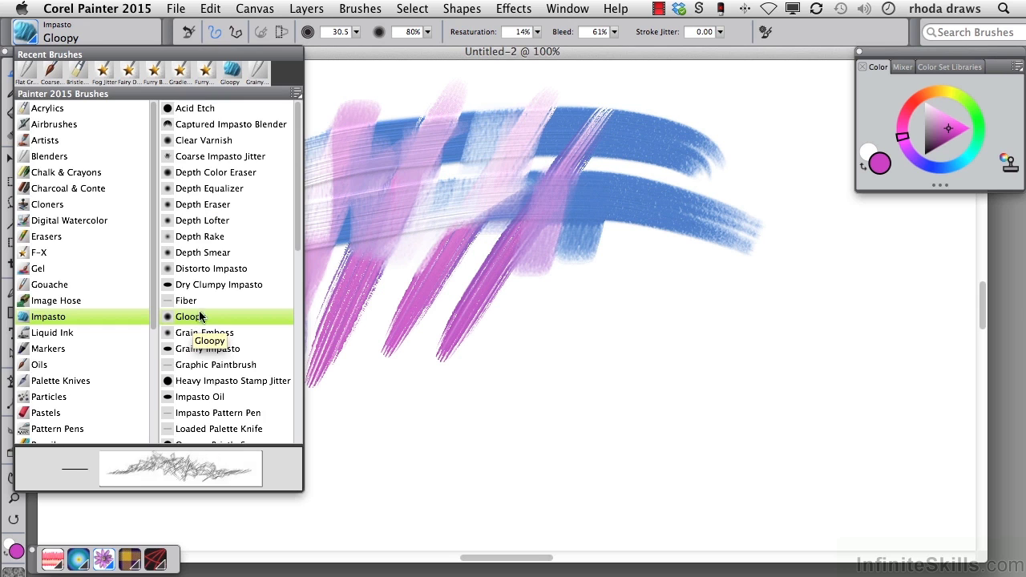
click(527, 301)
drag(645, 325, 597, 322)
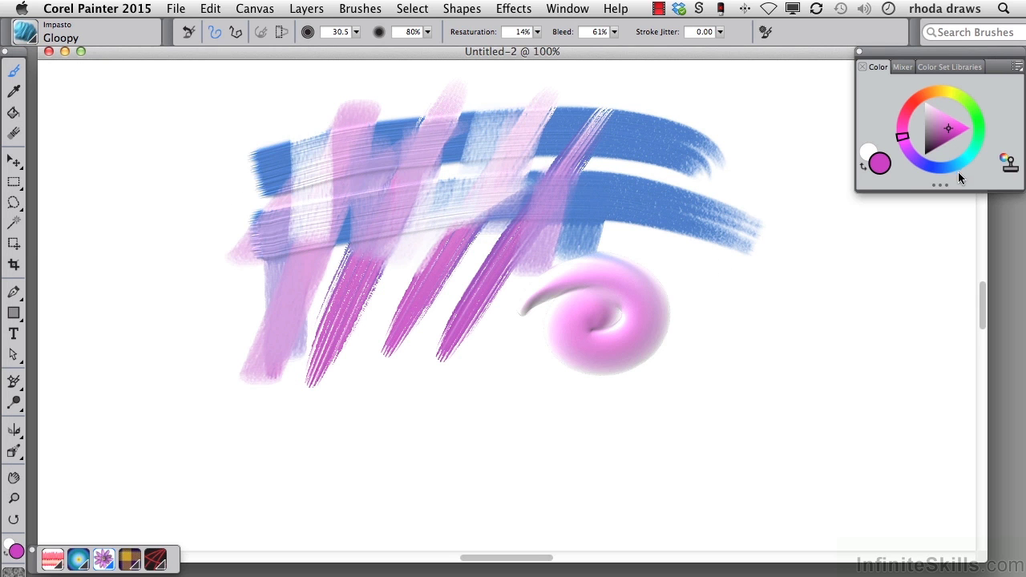
drag(735, 244, 727, 302)
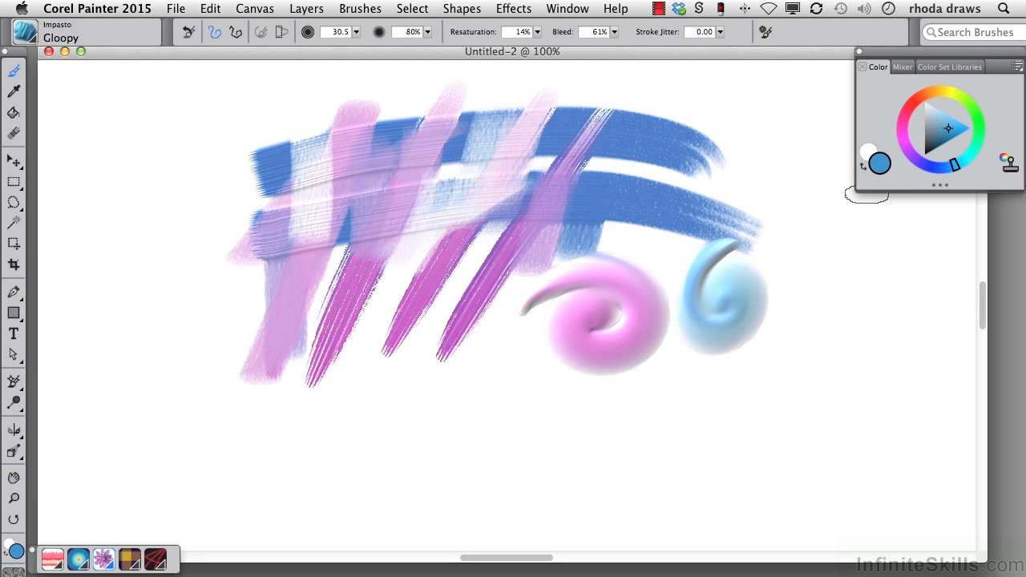
click(26, 34)
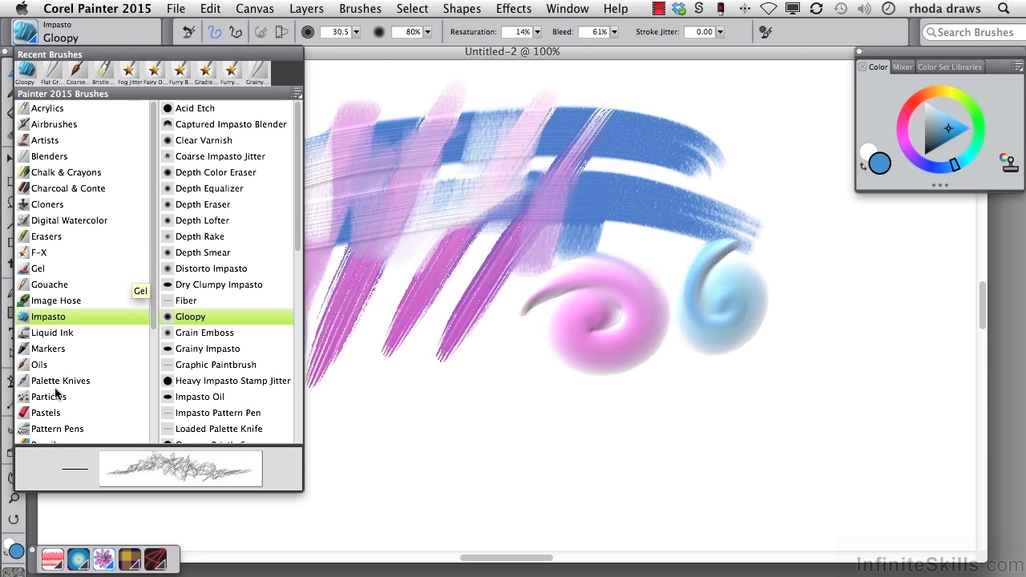
- Use Pattern Pen Masked with the Lotus Petals pattern to paint a long looping stroke around the artwork
click(70, 427)
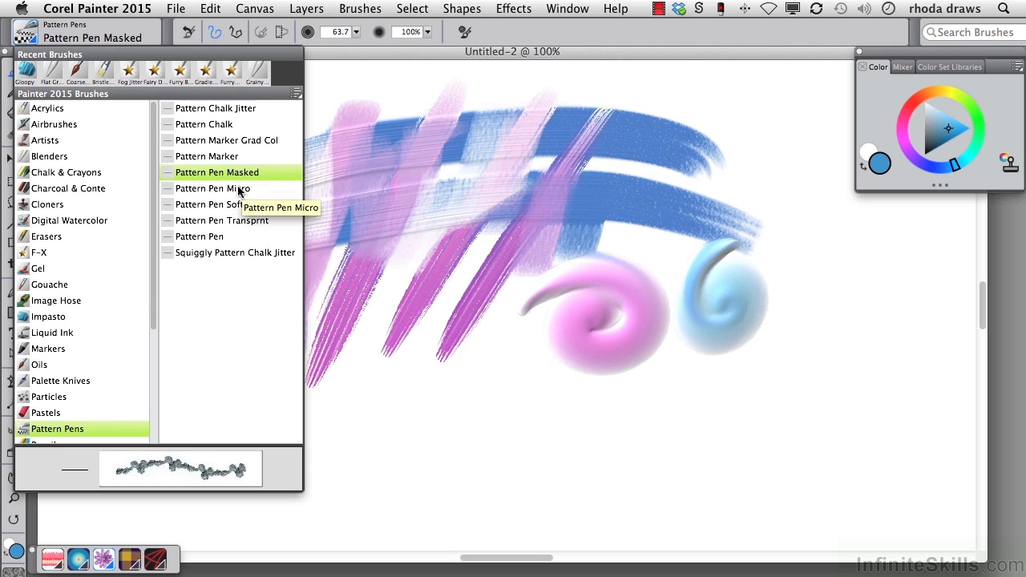
click(51, 558)
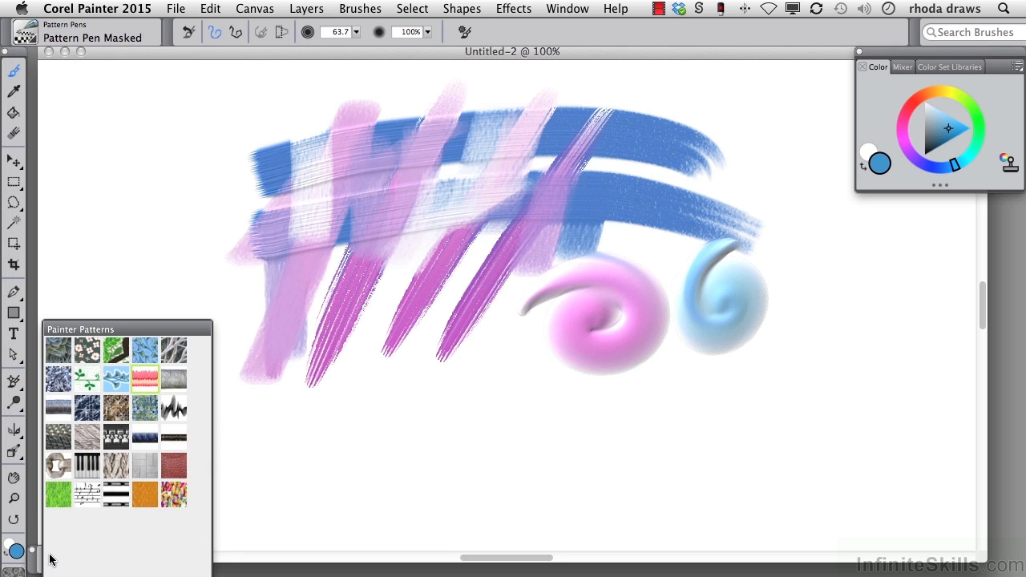
click(138, 382)
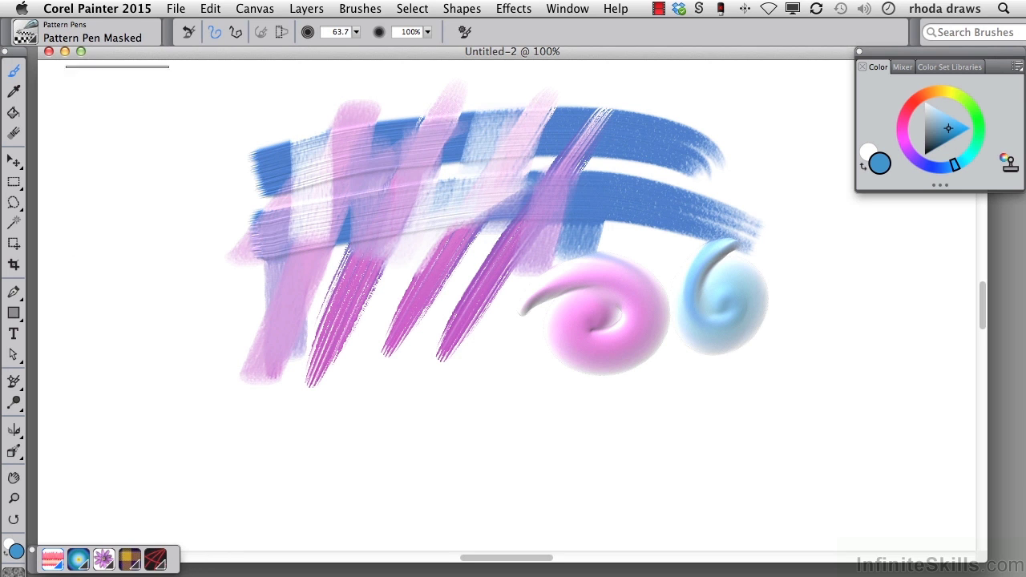
mouse_move(158, 143)
mouse_down()
mouse_move(141, 245)
mouse_move(242, 260)
mouse_move(277, 351)
mouse_move(332, 441)
mouse_move(505, 373)
mouse_move(687, 425)
mouse_move(631, 405)
mouse_move(761, 368)
mouse_move(811, 223)
mouse_move(610, 175)
mouse_up()
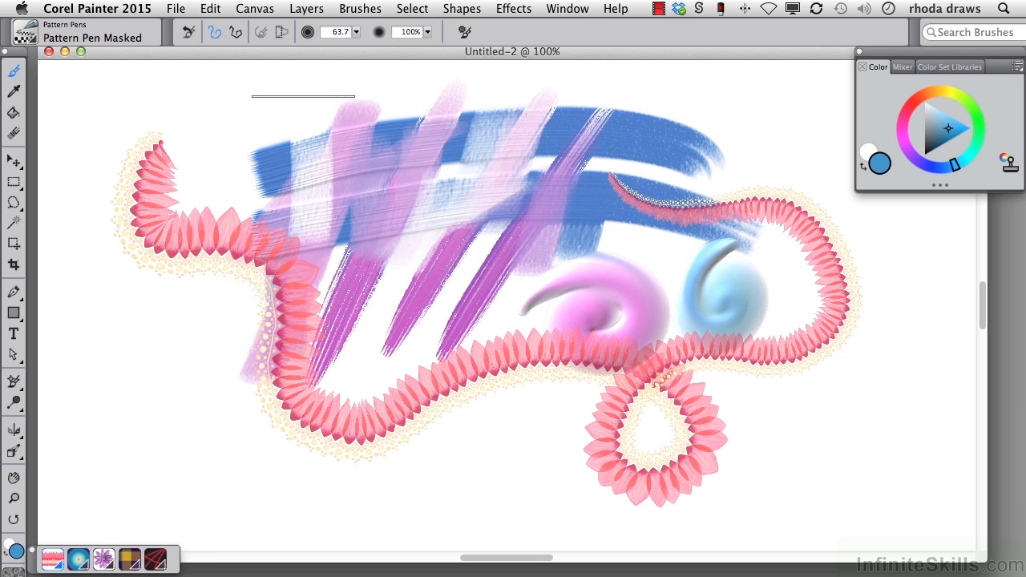
click(34, 41)
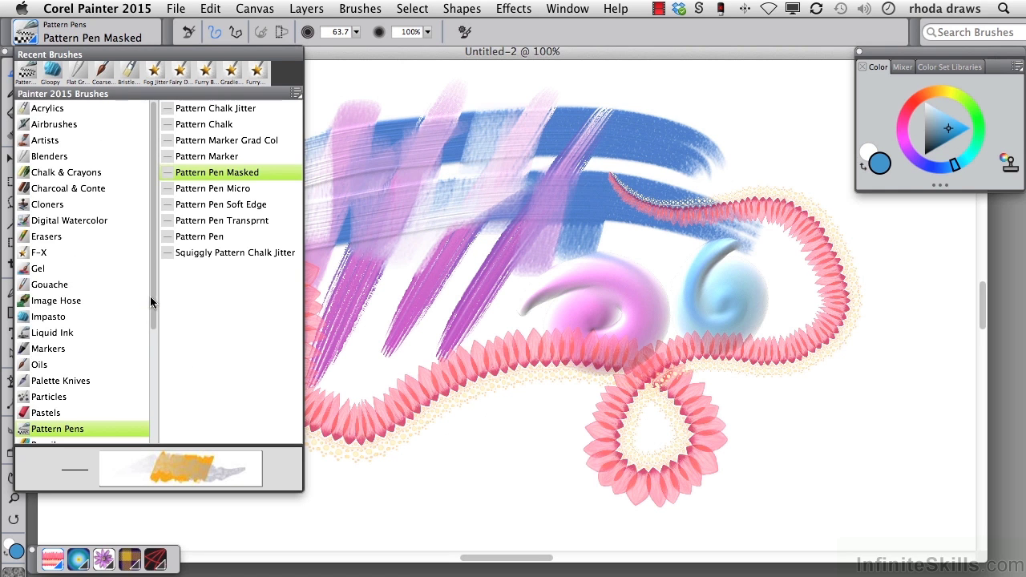
- With the Pens Grad Pen, paint a rainbow spiral near the top centre and a long sweeping curve
drag(151, 300, 160, 371)
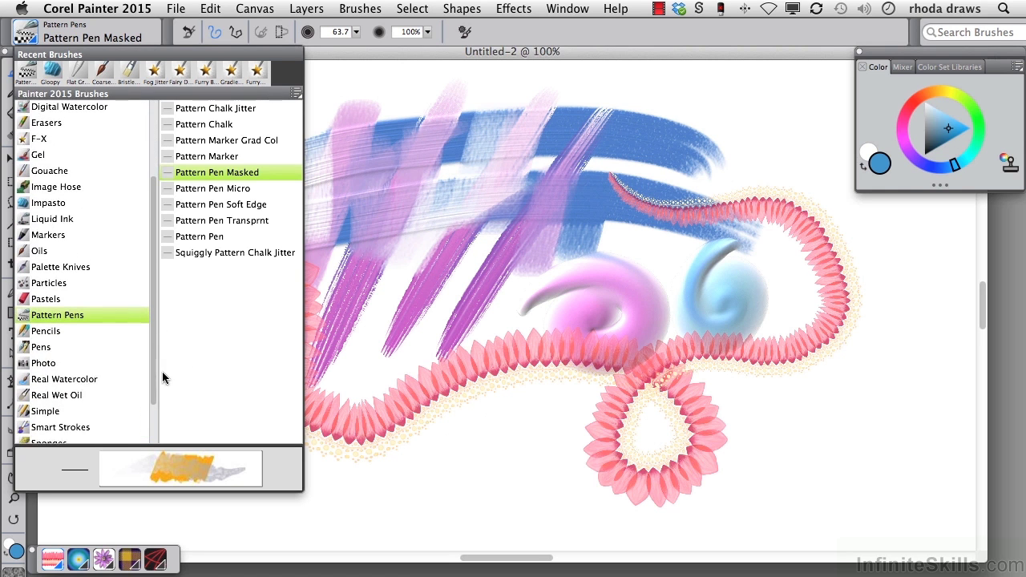
click(40, 349)
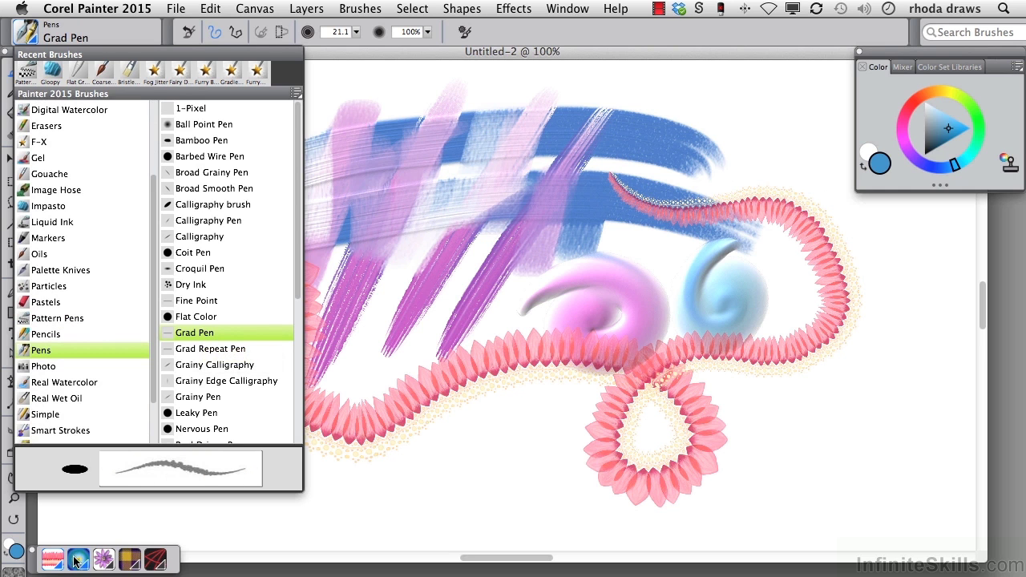
click(471, 101)
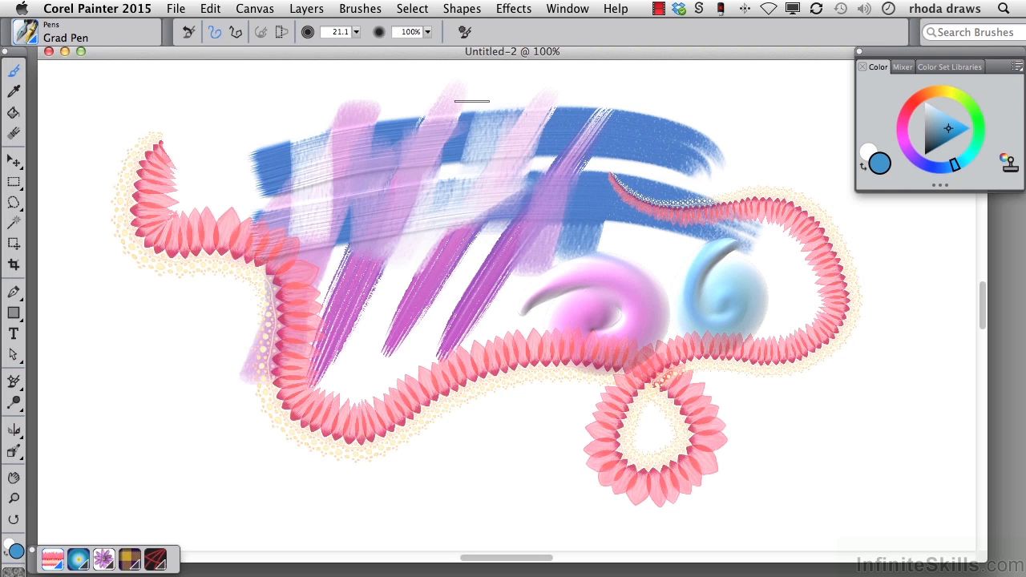
mouse_move(437, 109)
mouse_down()
mouse_move(514, 101)
mouse_move(536, 251)
mouse_move(454, 186)
mouse_move(481, 232)
mouse_up()
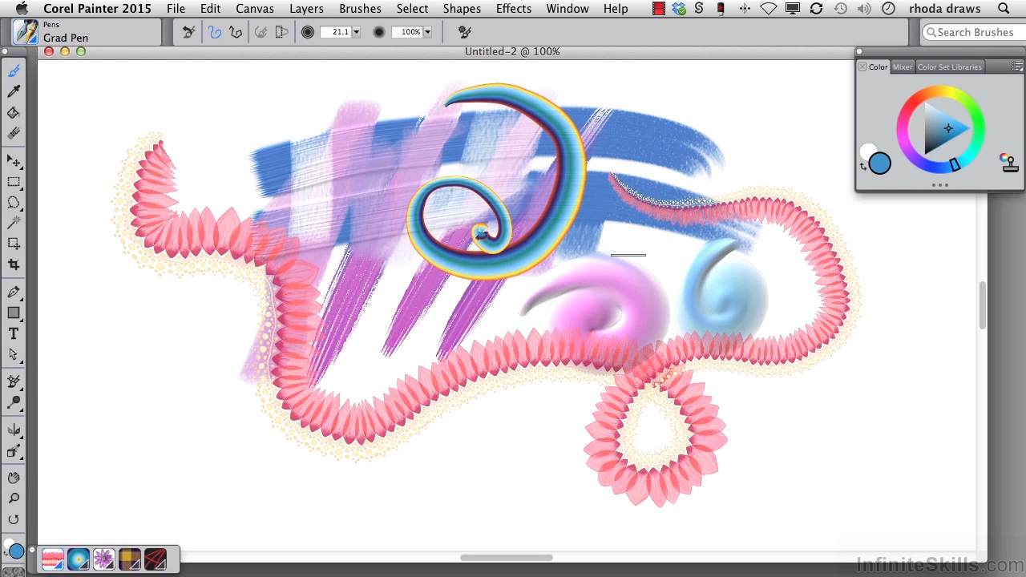
mouse_move(276, 196)
mouse_down()
mouse_move(664, 273)
mouse_move(834, 343)
mouse_up()
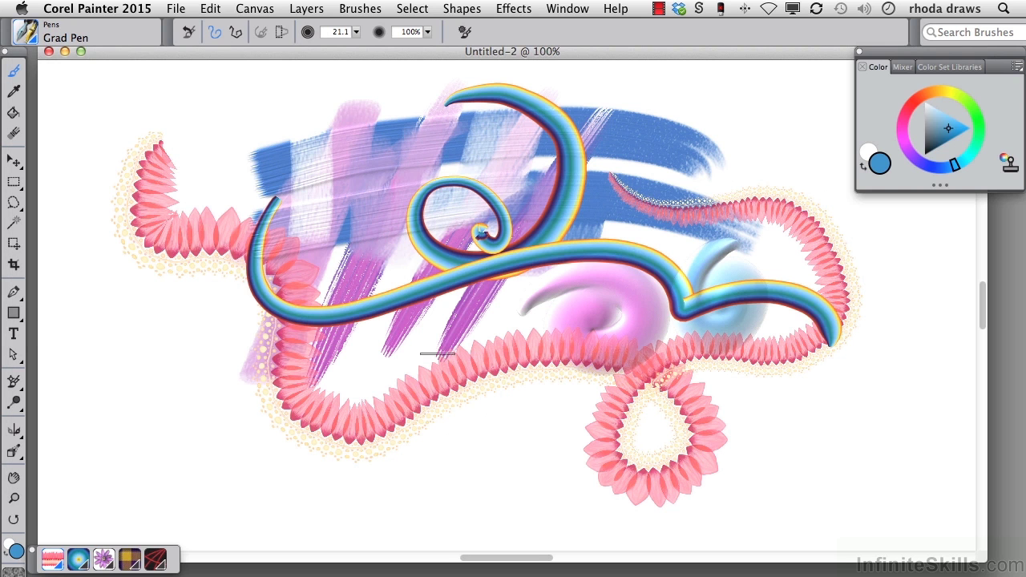
- Spray a band of purple flowers across the lower canvas with the Image Hose Color Hose Jitter variant
click(32, 40)
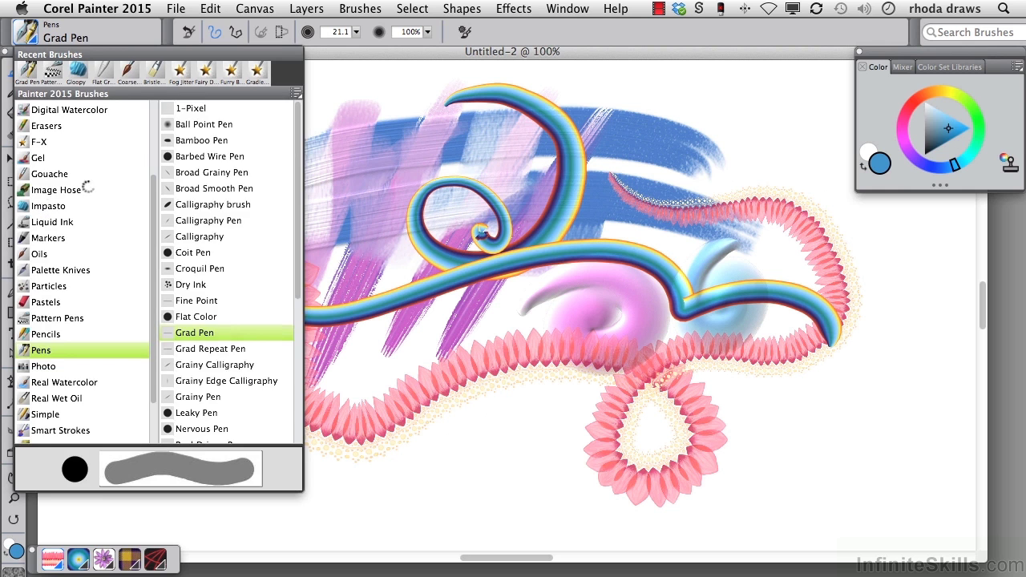
click(56, 190)
click(356, 452)
mouse_move(263, 432)
mouse_down()
mouse_move(356, 397)
mouse_move(713, 385)
mouse_up()
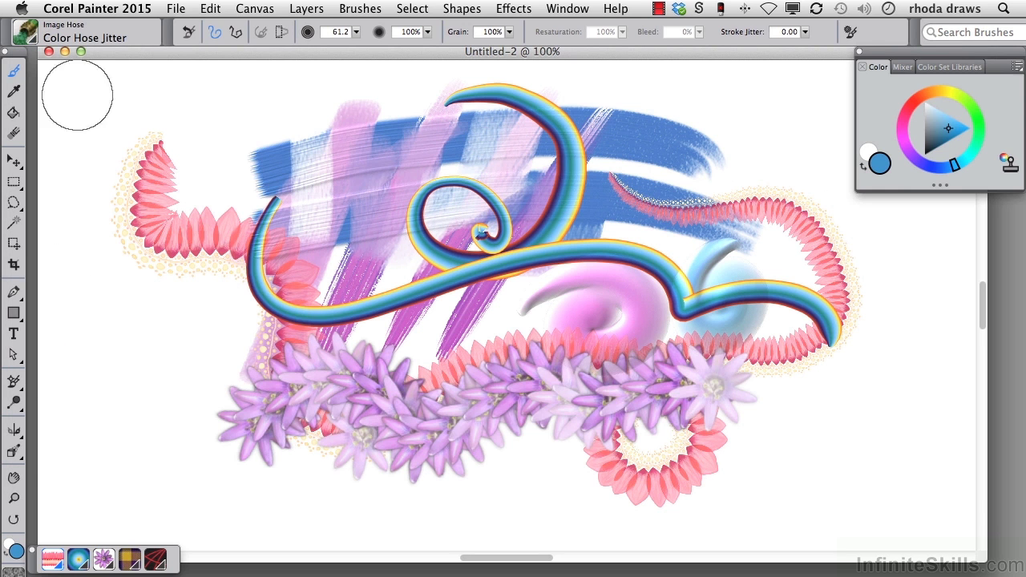
- Spray more flower bands with the Linear-Size-R Angle-D and Spray-Angle-W variants across the upper and middle canvas
click(34, 44)
click(217, 202)
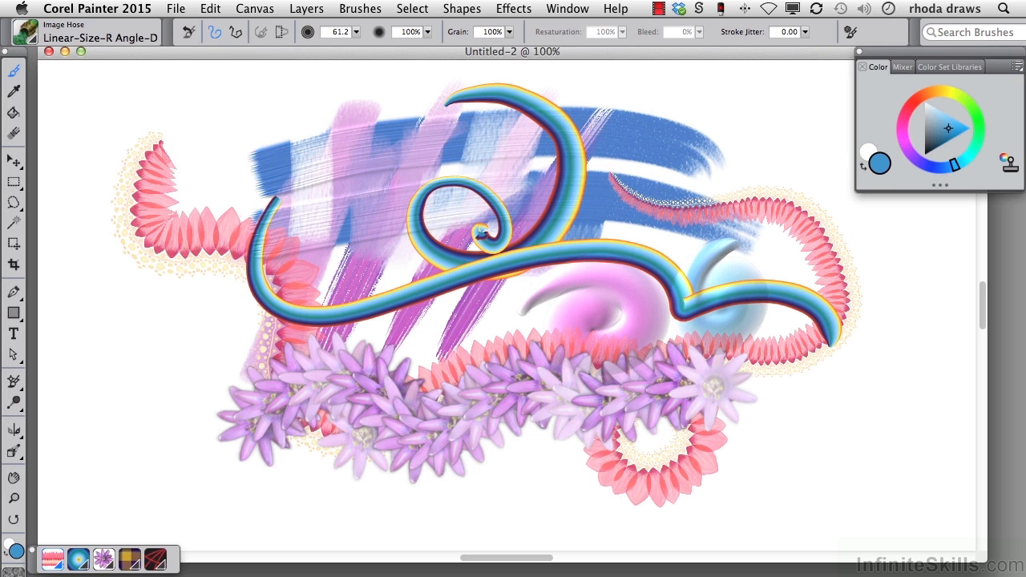
drag(152, 191, 689, 289)
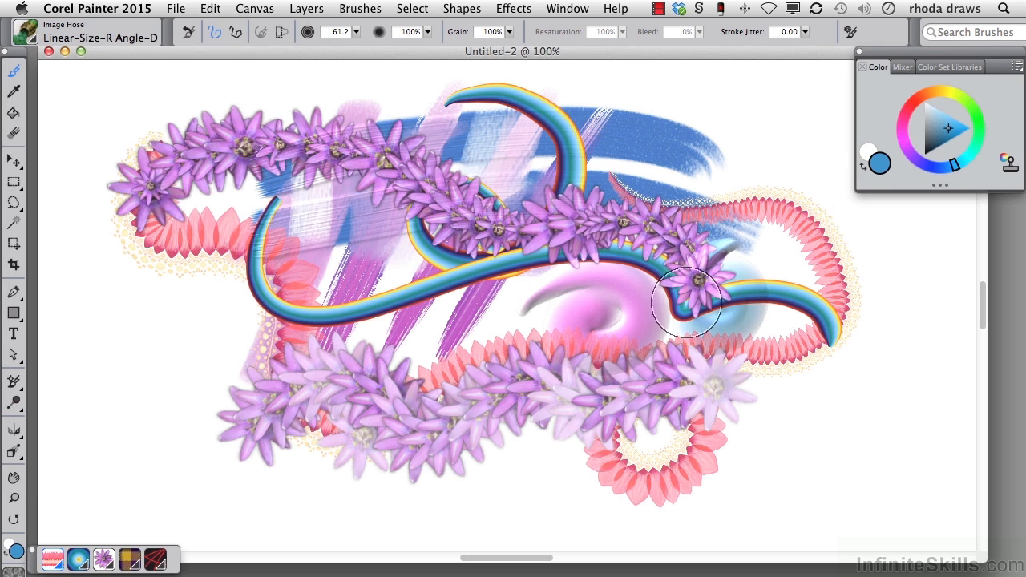
click(35, 44)
click(201, 300)
mouse_move(229, 288)
mouse_down()
mouse_move(597, 258)
mouse_move(765, 369)
mouse_up()
click(107, 560)
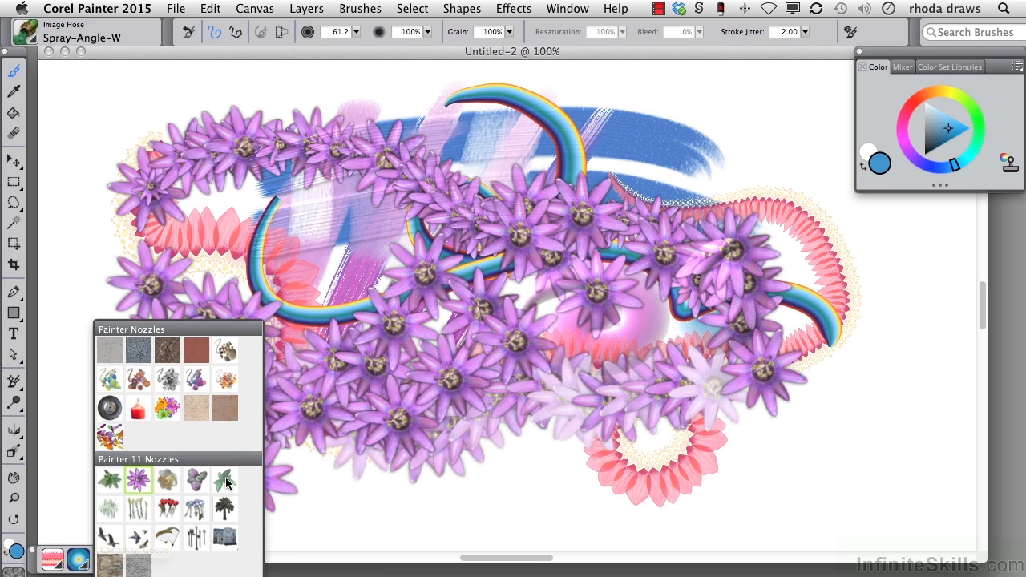
- Choose the Red Poppies nozzle and spray poppies on stems across the canvas
click(166, 512)
mouse_move(133, 149)
mouse_down()
mouse_move(121, 208)
mouse_move(529, 265)
mouse_move(813, 234)
mouse_up()
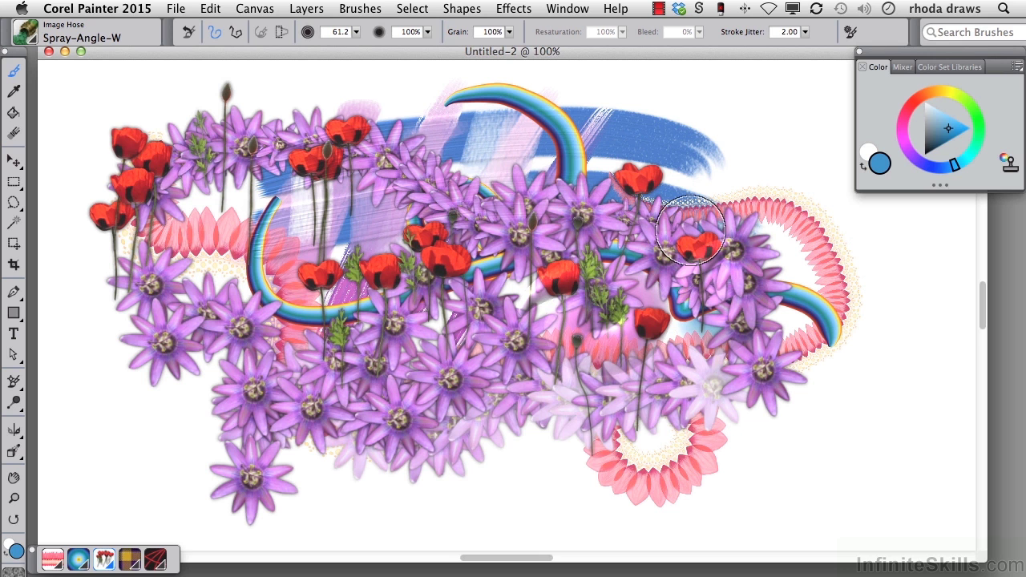
- Show the Recent Brushes panel and pick the Impasto Gloopy brush from it
click(576, 10)
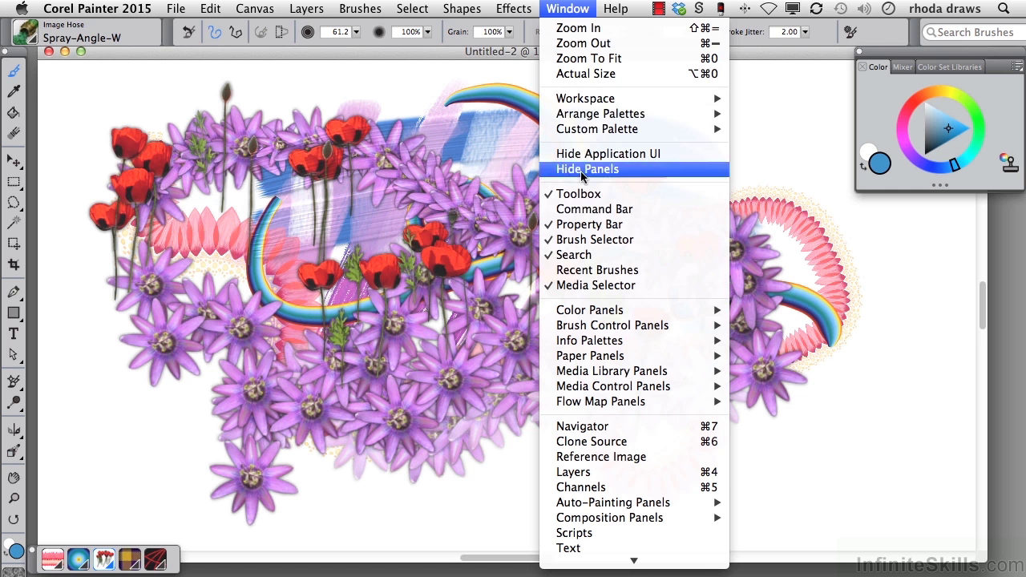
click(568, 269)
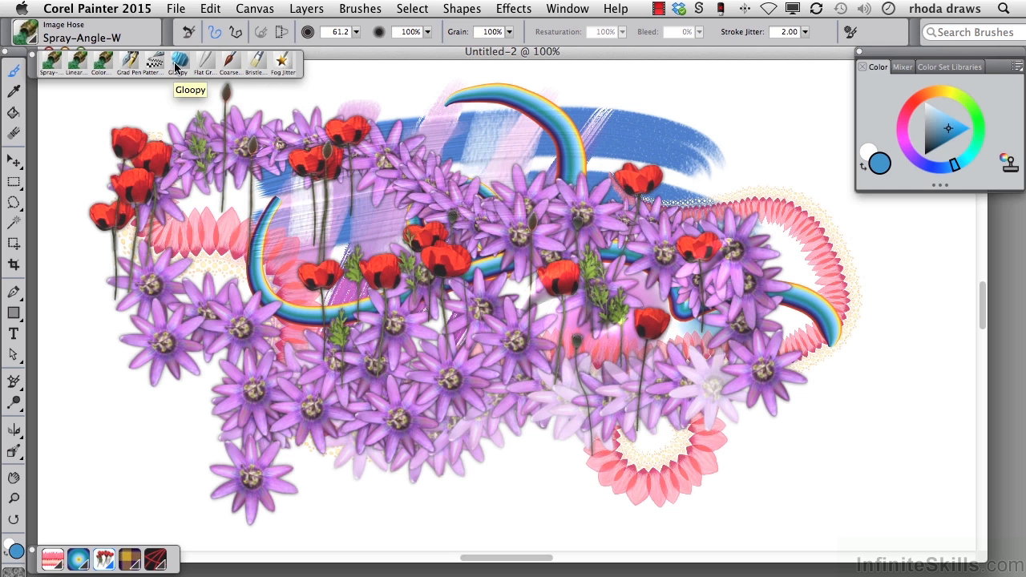
click(177, 65)
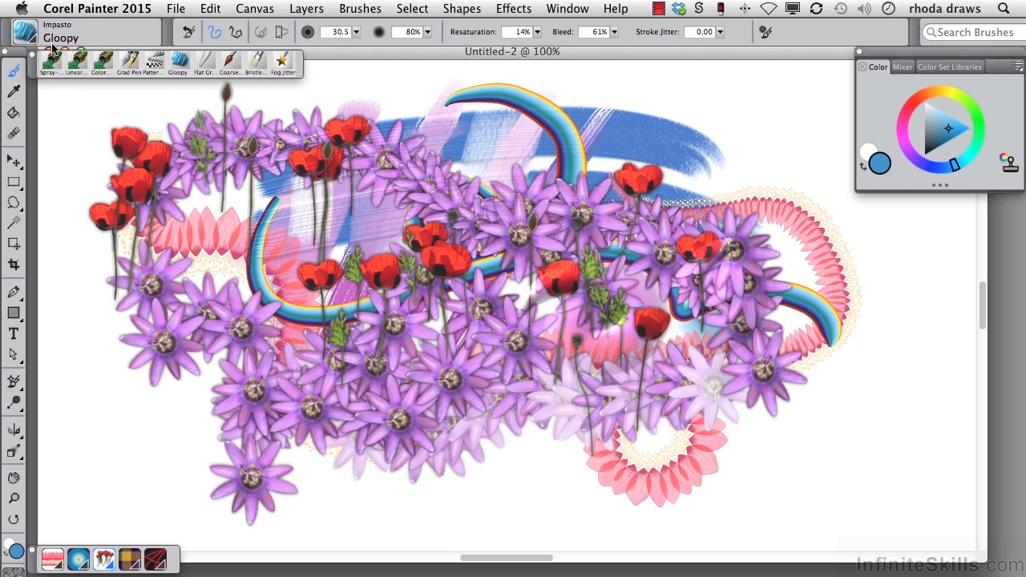
- Paint a light-blue Gloopy stroke down the right side, redo it after an undo, and float the brush search box
drag(795, 310, 795, 429)
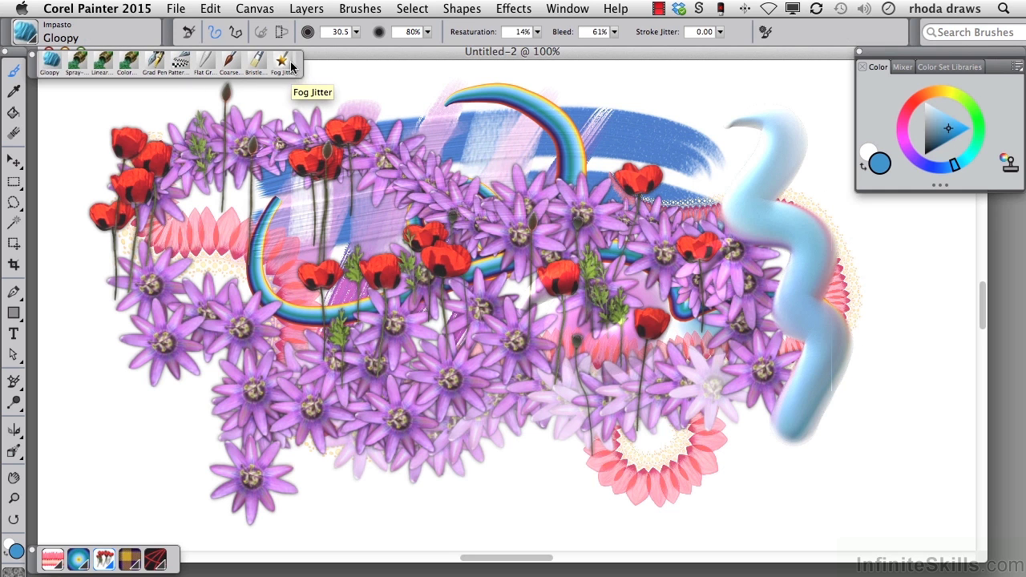
key(ctrl+z)
drag(726, 122, 783, 148)
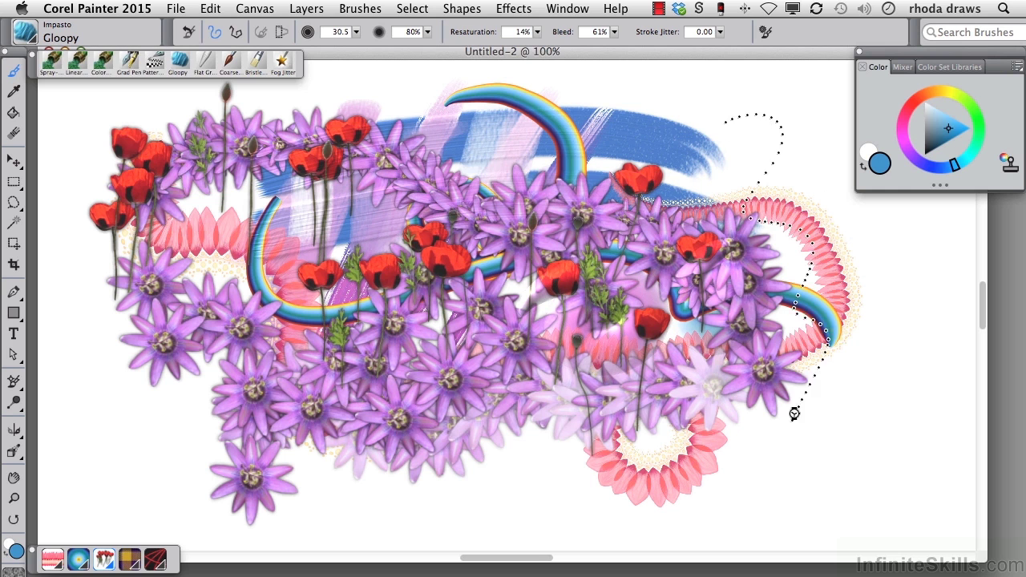
drag(795, 414, 795, 415)
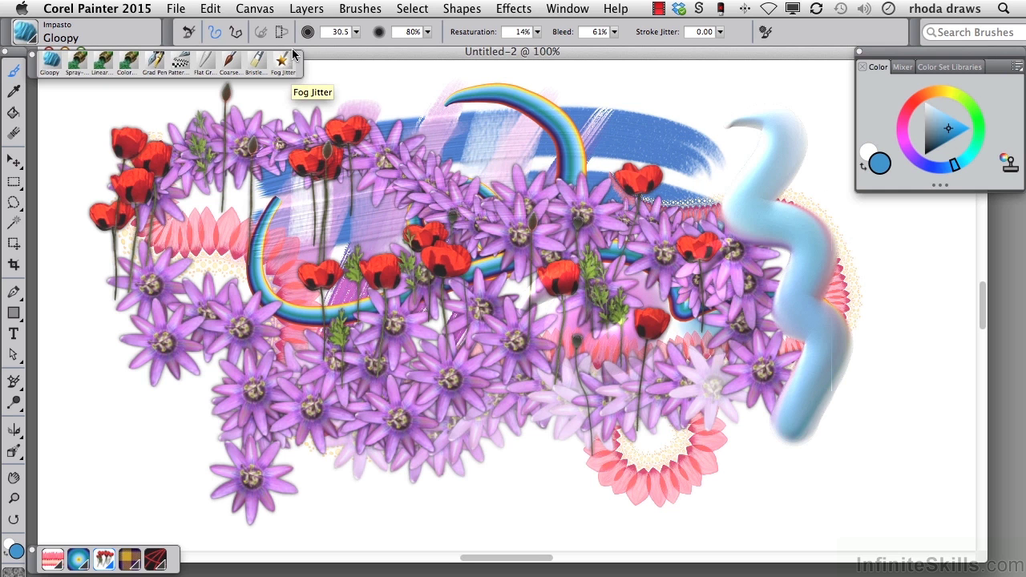
mouse_move(916, 36)
mouse_down()
mouse_move(789, 98)
mouse_move(731, 73)
mouse_up()
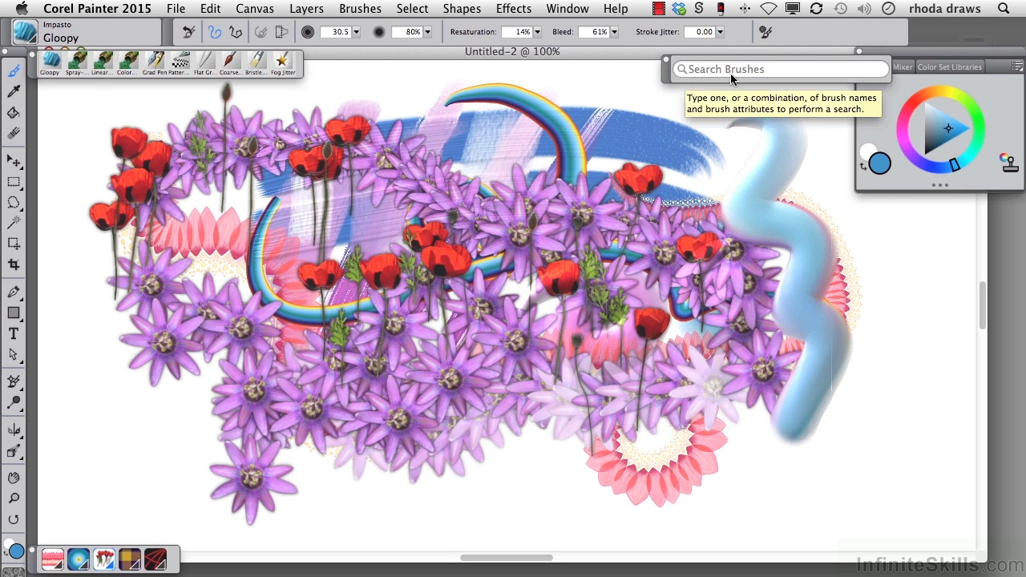
- Search brushes for 'dry ink' and select the Pens Dry Ink variant
click(689, 69)
text(dry ink)
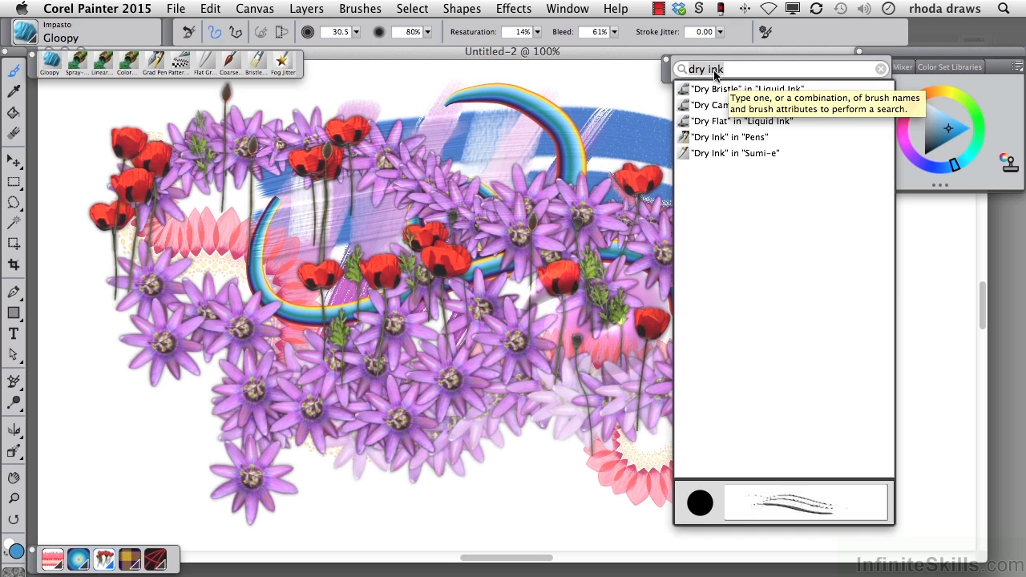
click(722, 136)
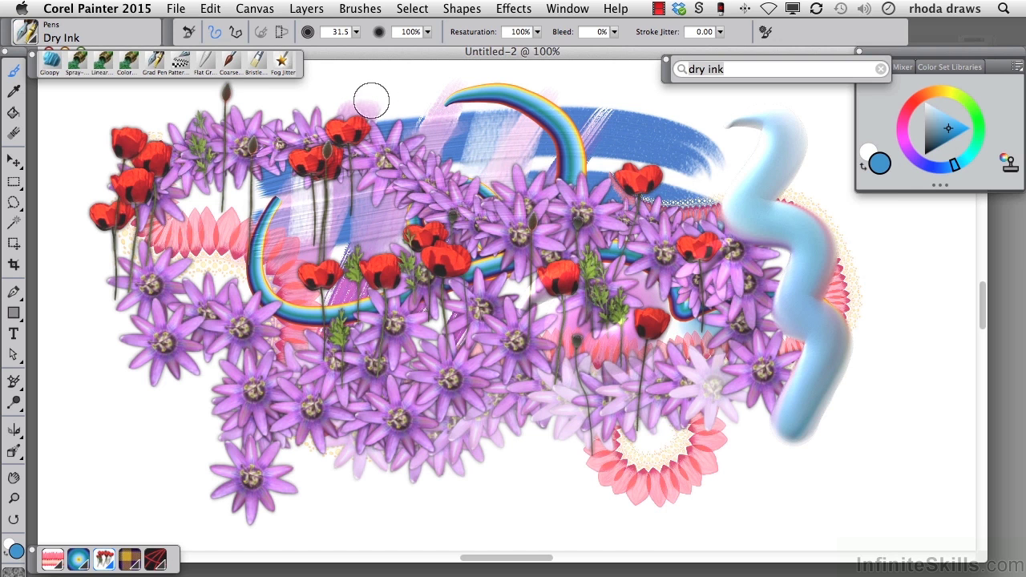
- Select the entire canvas and delete its contents to leave it blank
click(431, 11)
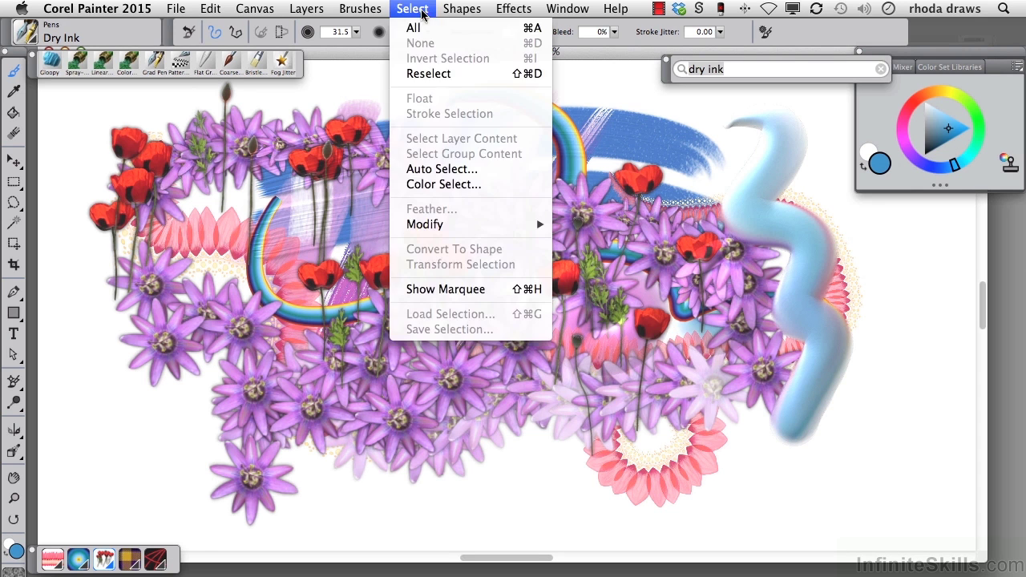
click(433, 18)
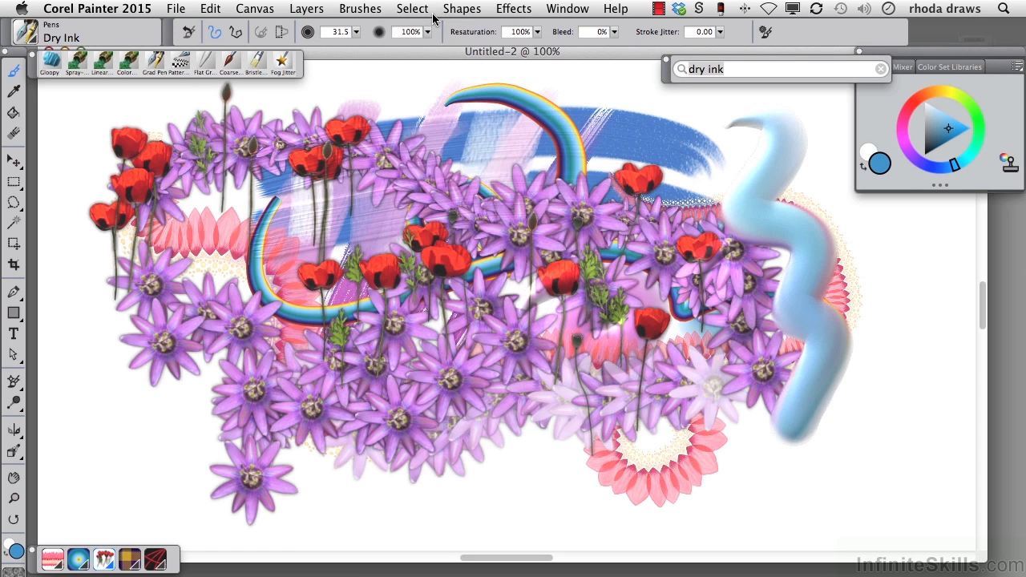
key(BackSpace)
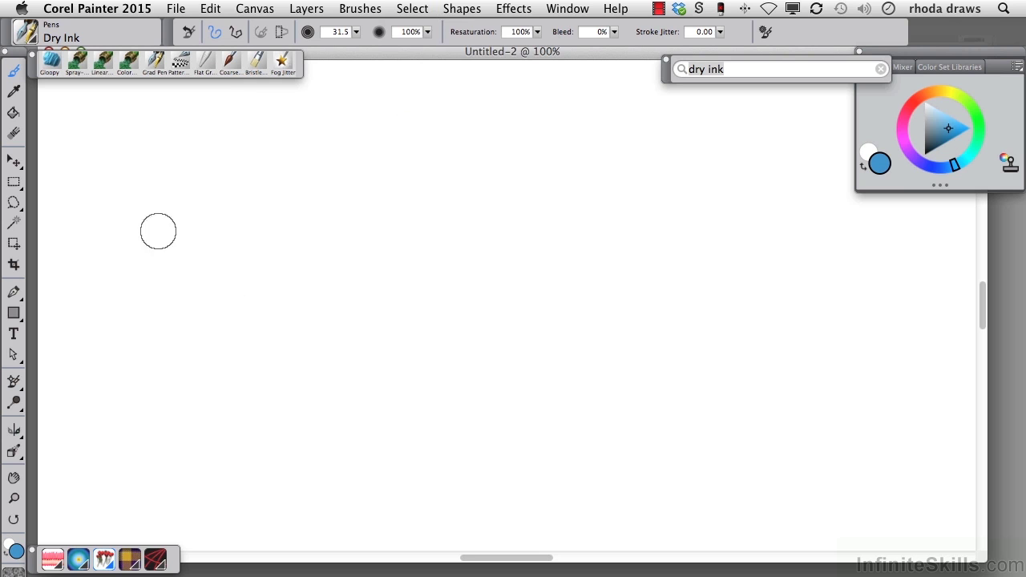
- Set the colour to black and paint two wavy Dry Ink strokes across the canvas
click(928, 155)
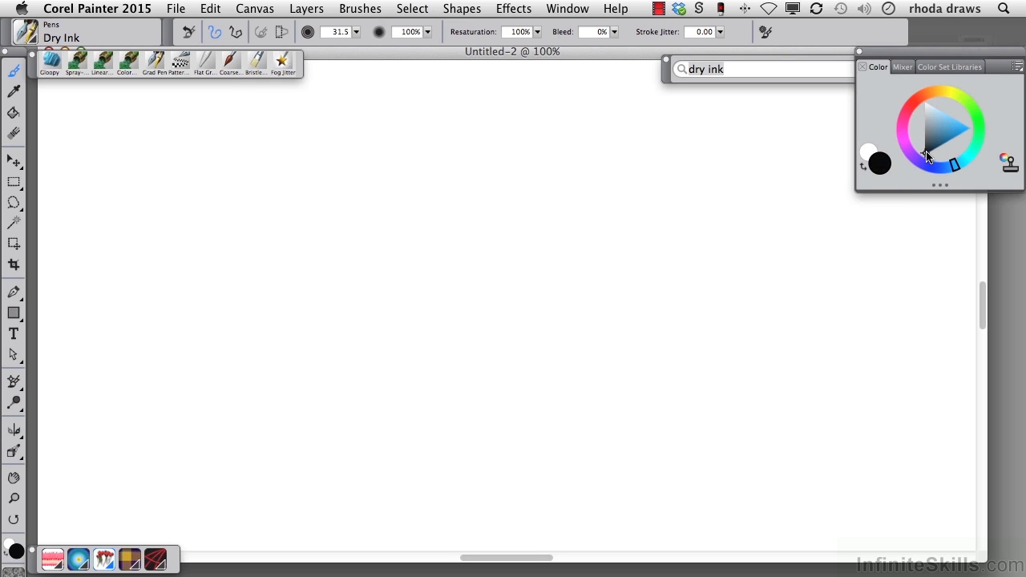
mouse_move(144, 220)
mouse_down()
mouse_move(366, 172)
mouse_move(393, 303)
mouse_move(600, 298)
mouse_move(732, 367)
mouse_up()
mouse_move(259, 289)
mouse_down()
mouse_move(245, 331)
mouse_move(360, 373)
mouse_move(492, 402)
mouse_move(893, 413)
mouse_up()
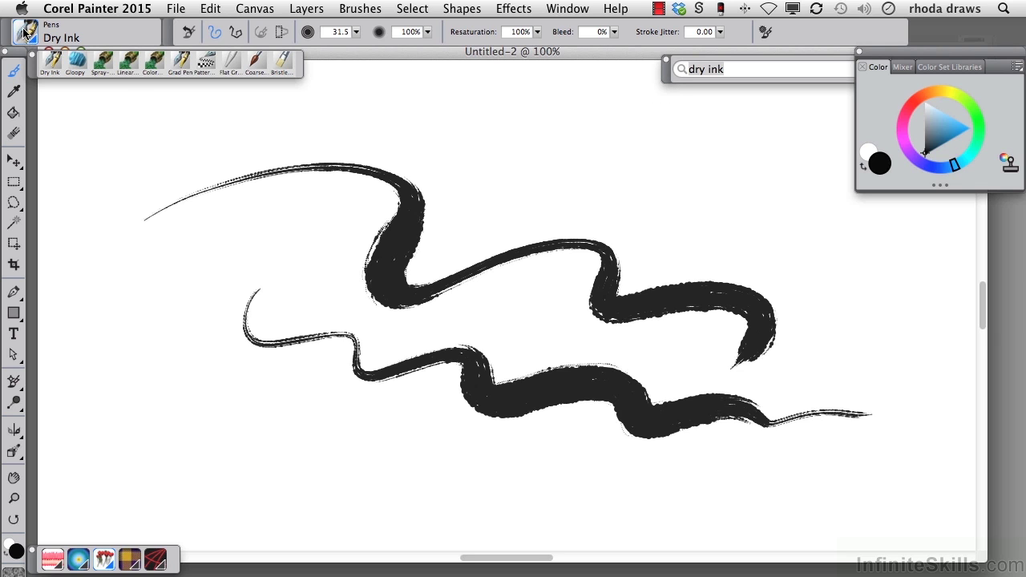
- Drag the Dry Ink variant onto the canvas to create the Custom 4 palette
drag(41, 55, 120, 165)
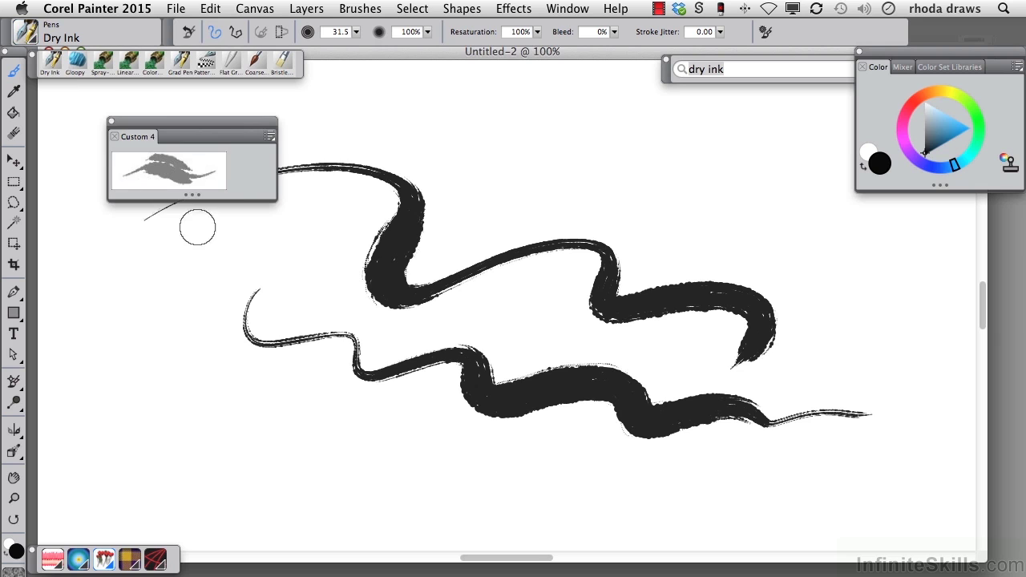